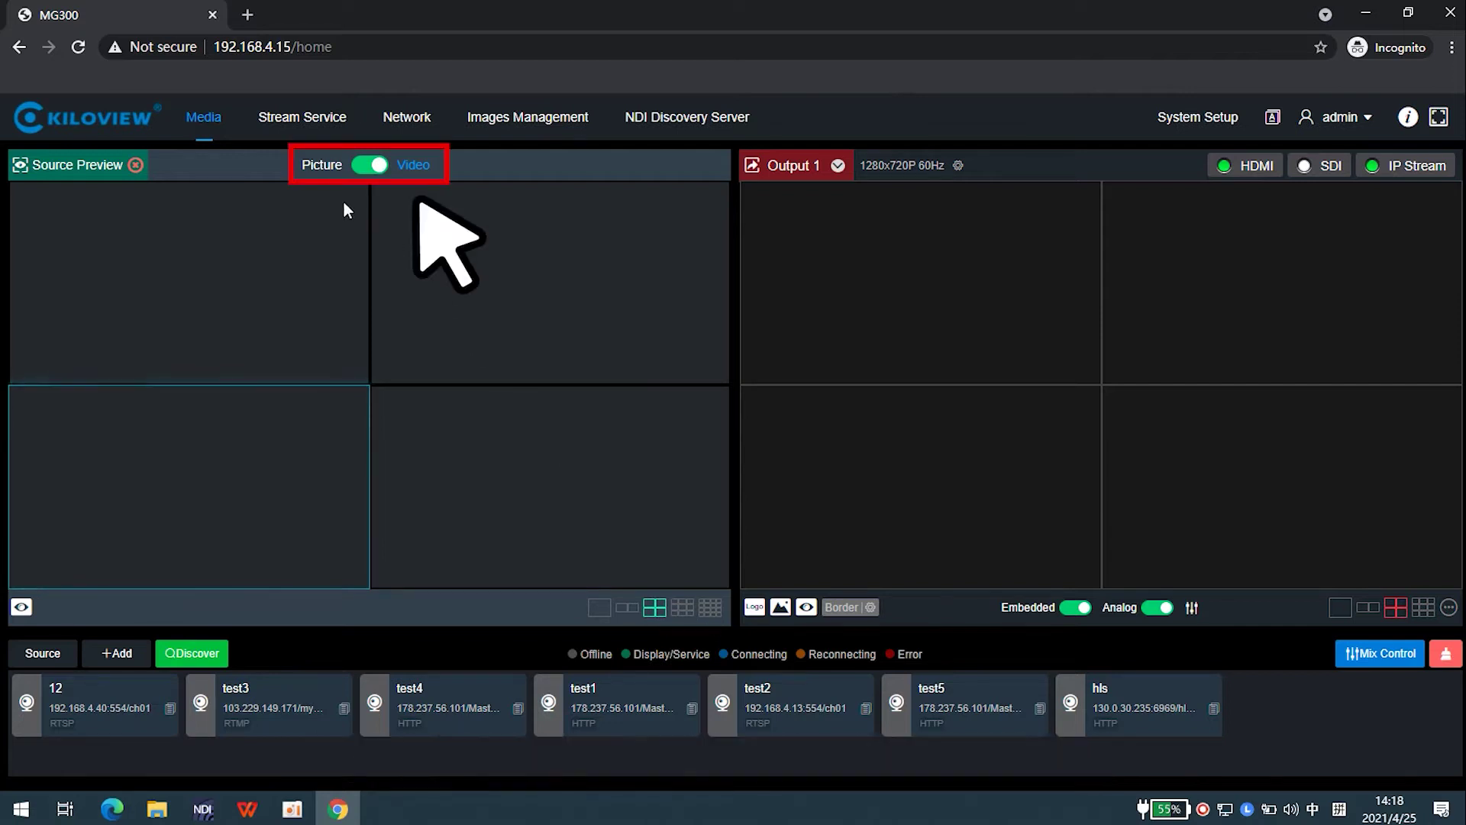
Switch the Source Preview header toggle from Video to Picture
{"action": "left_click", "coordinate": [379, 172]}
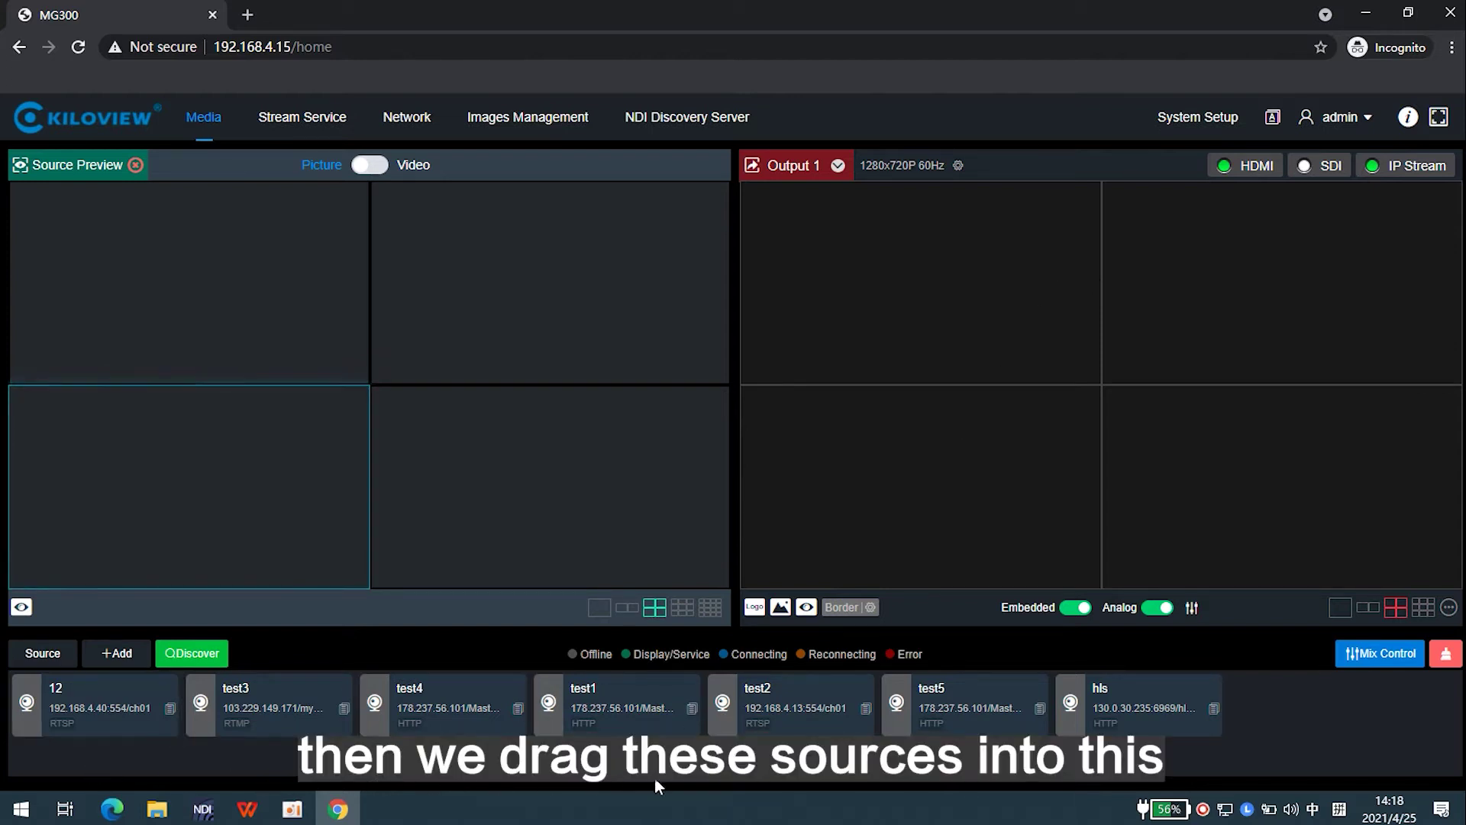
Place hls bottom-right, test5 top-right, test4 bottom-left and test2 top-left in Source Preview
{"action": "left_click_drag", "start_coordinate": [1099, 699], "coordinate": [687, 549]}
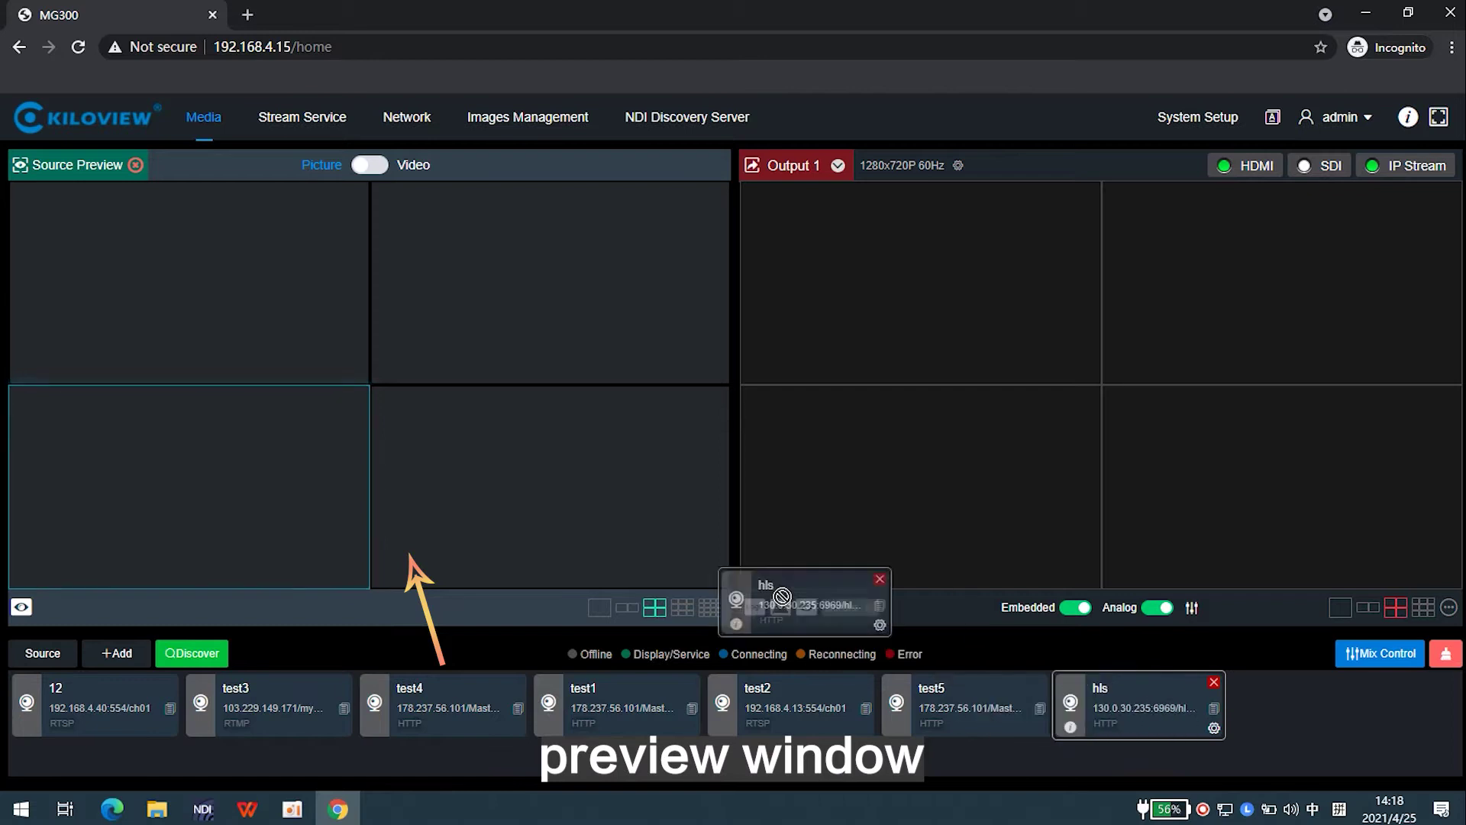
{"action": "left_click_drag", "start_coordinate": [971, 692], "coordinate": [581, 368]}
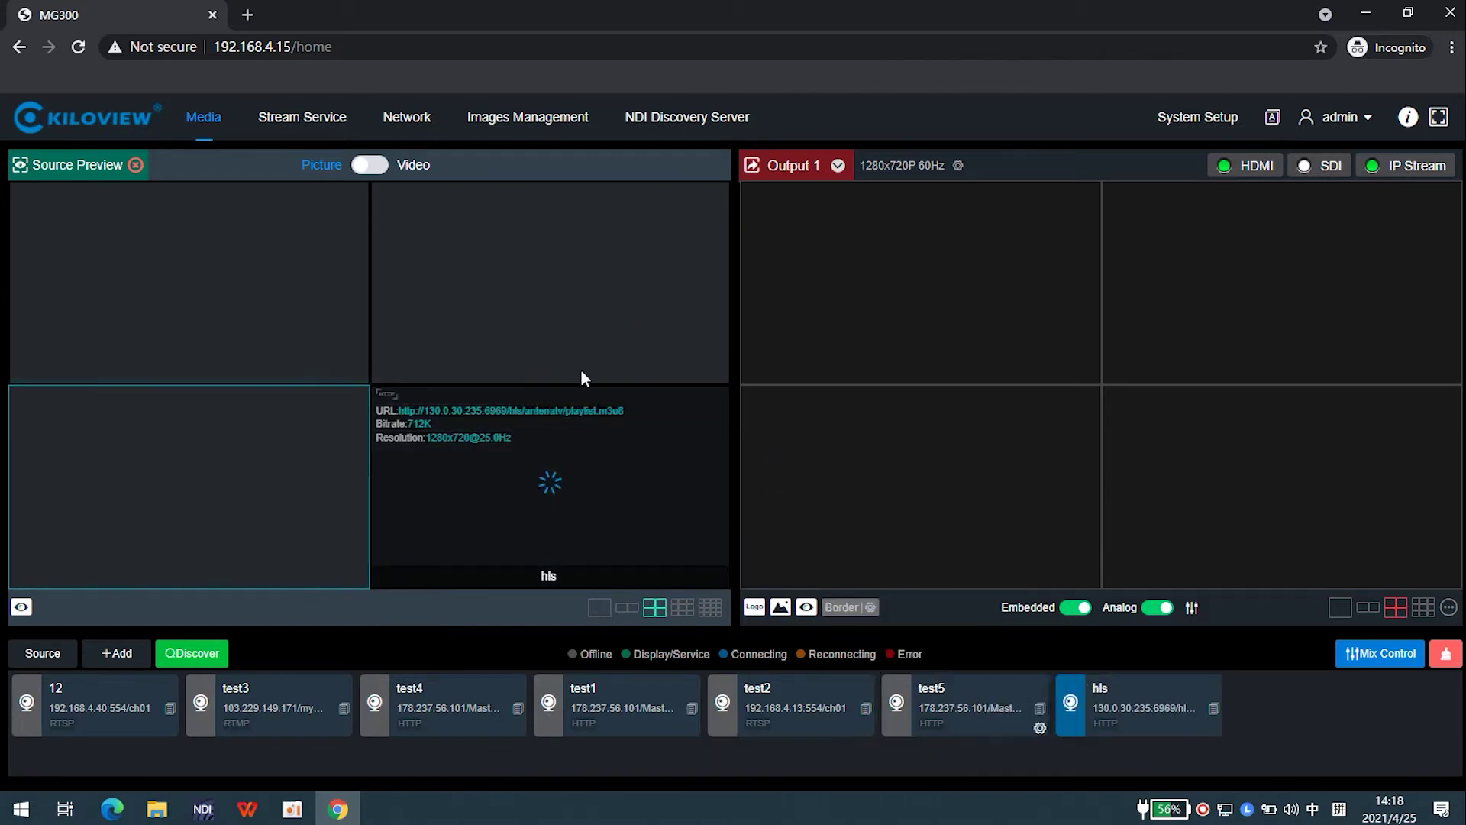
{"action": "left_click_drag", "start_coordinate": [489, 699], "coordinate": [184, 482]}
{"action": "left_click", "coordinate": [301, 708]}
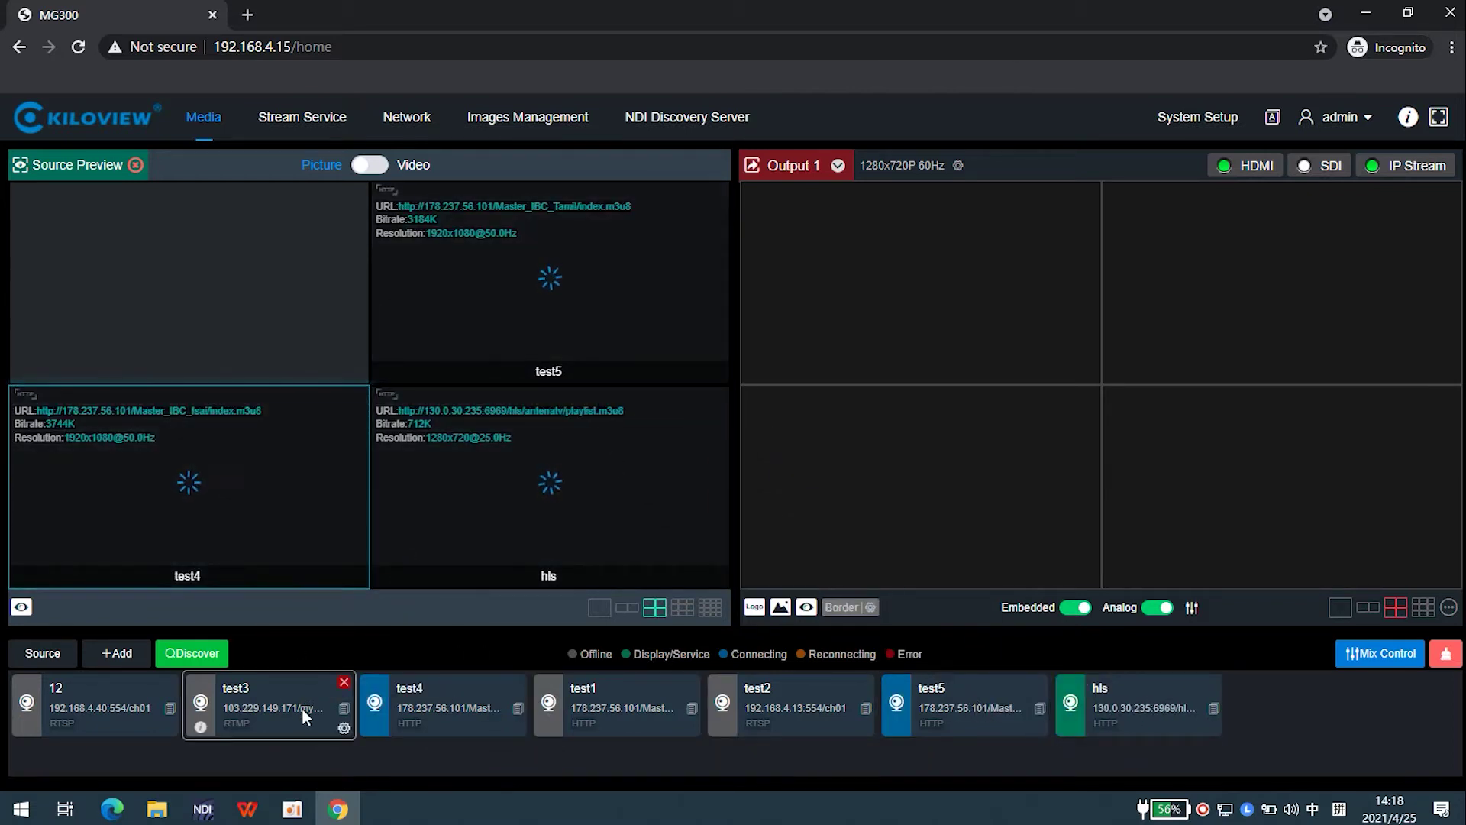
{"action": "left_click_drag", "start_coordinate": [777, 710], "coordinate": [206, 246]}
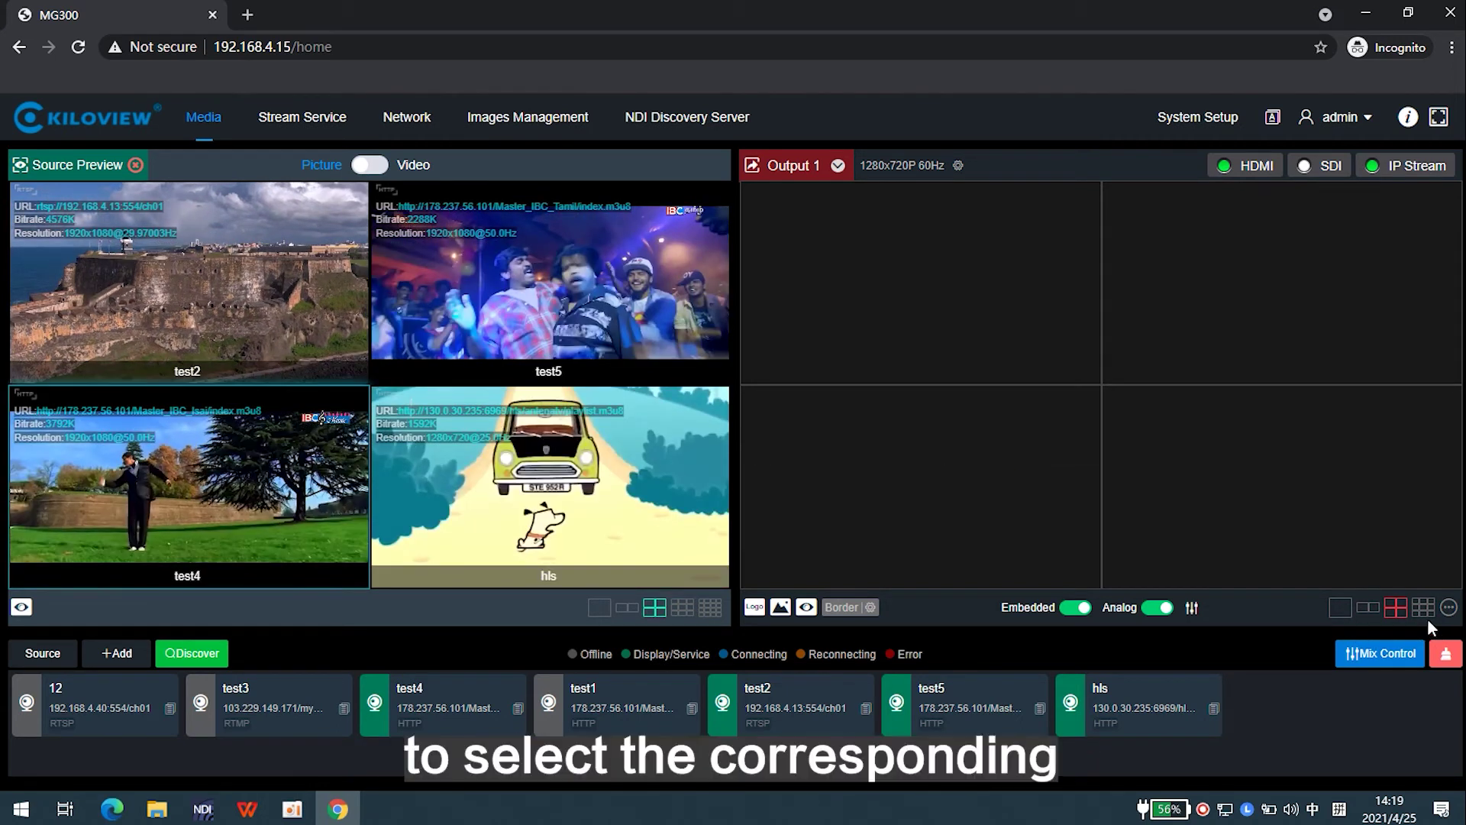
{"action": "left_click", "coordinate": [1368, 608]}
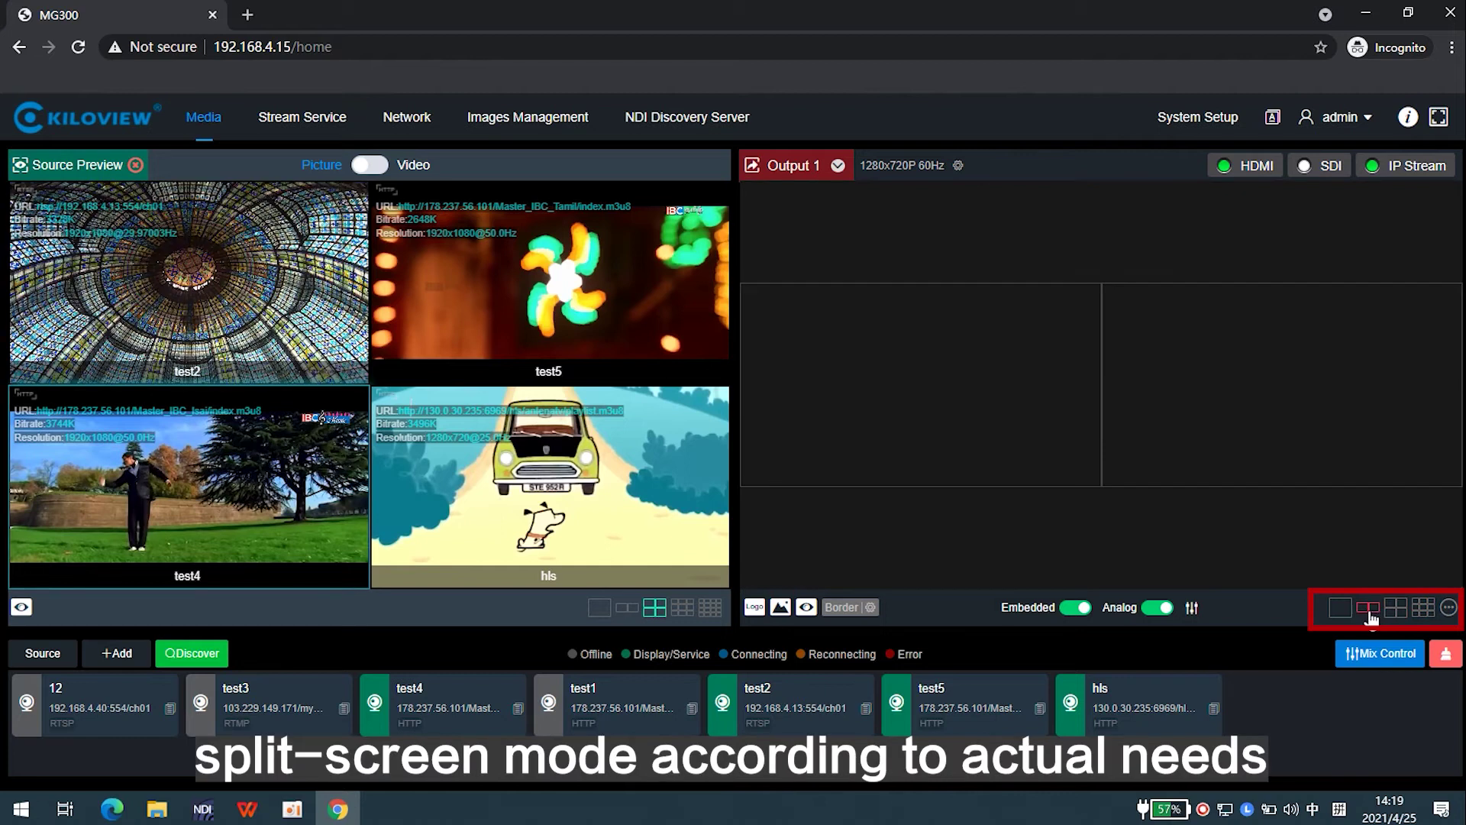
{"action": "left_click", "coordinate": [1337, 610]}
{"action": "left_click", "coordinate": [1396, 611]}
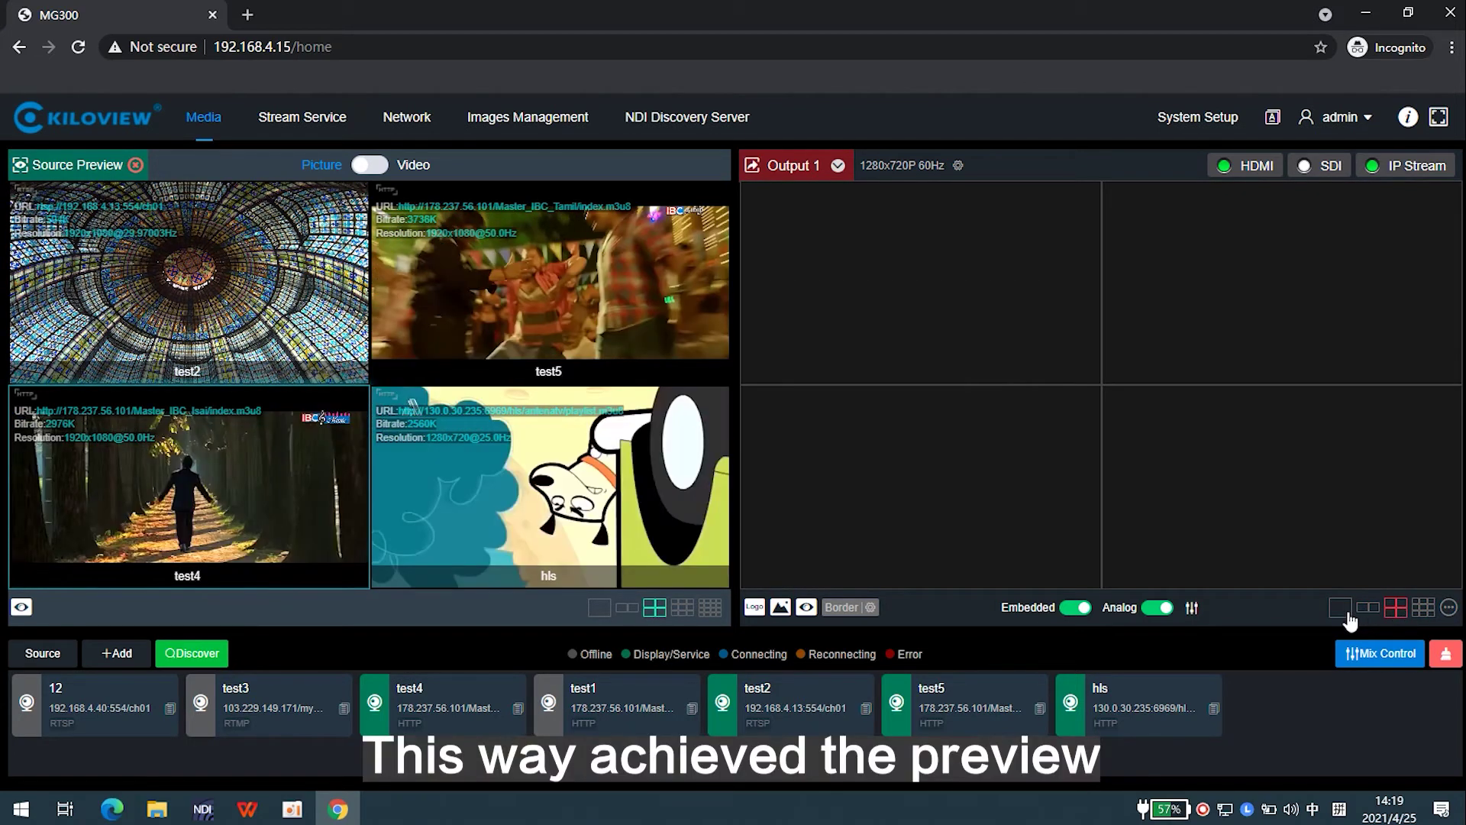
{"action": "mouse_move", "coordinate": [190, 280]}
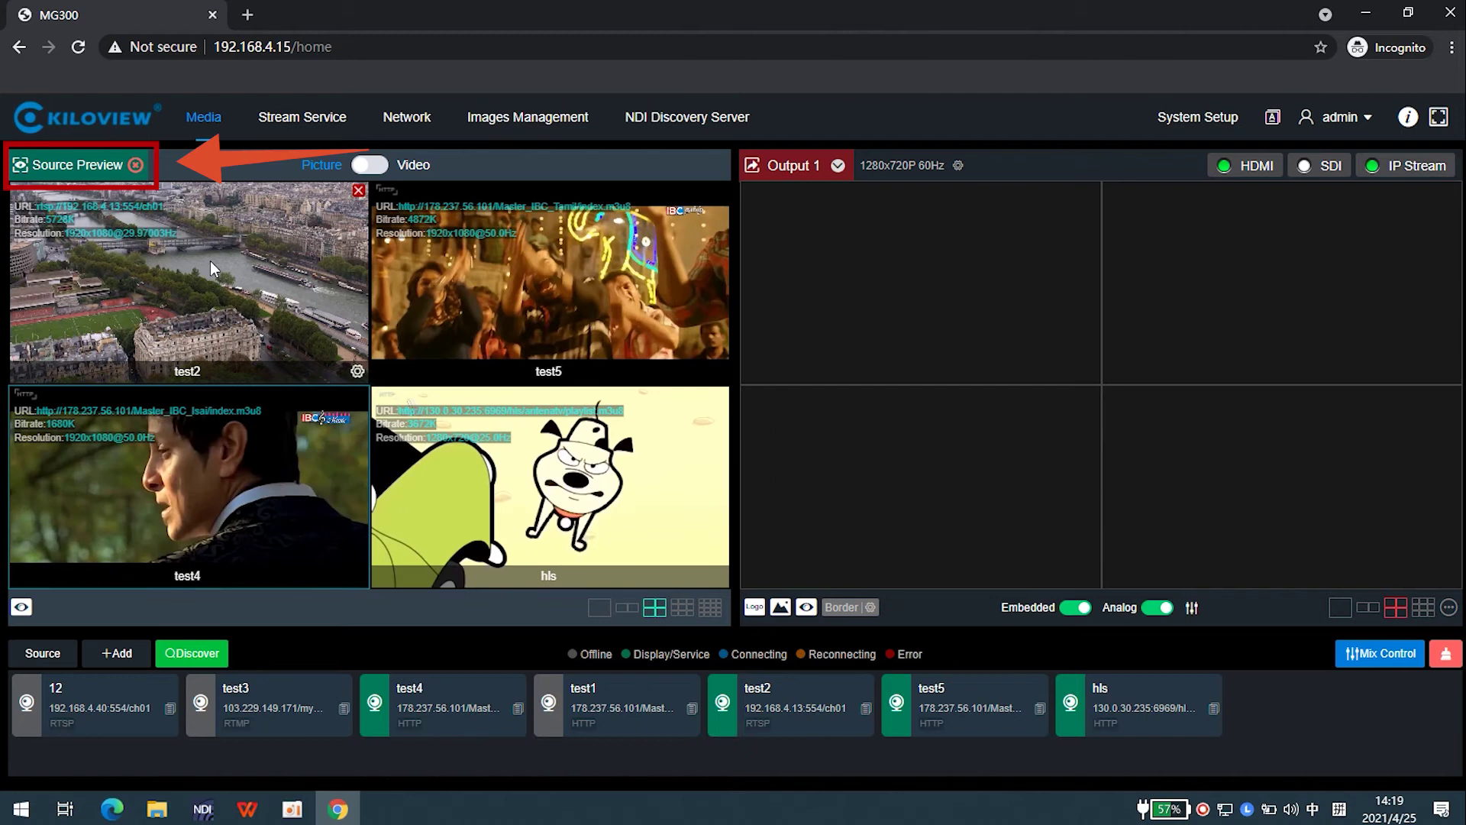
Collapse Source Preview into the left side tab to show Output 1 and Output 2
{"action": "left_click", "coordinate": [137, 165]}
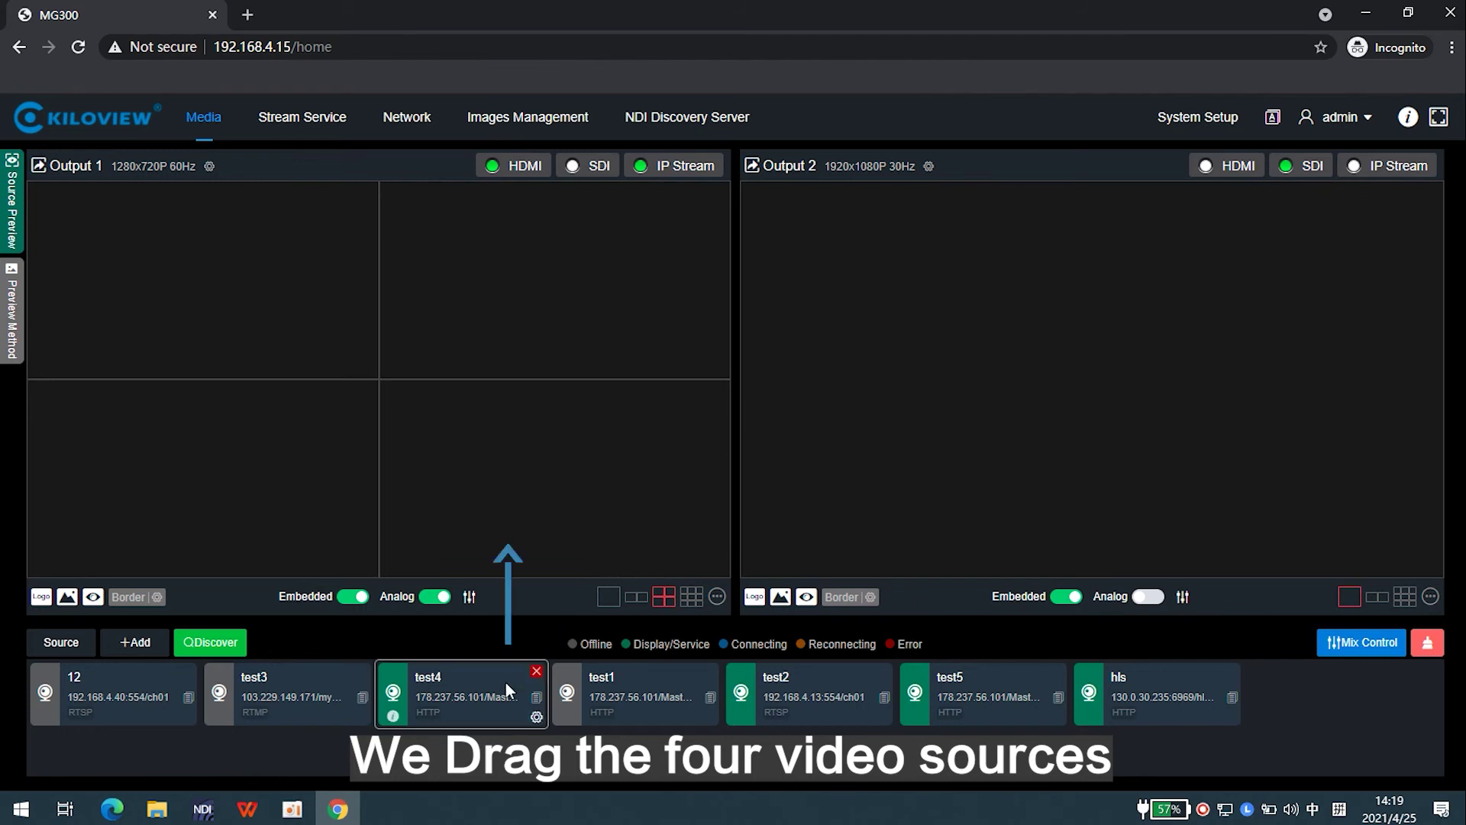
Fill Output 1 quadrants: test4 bottom-right, test2 top-right, test5 top-left, hls bottom-left
{"action": "left_click_drag", "start_coordinate": [506, 682], "coordinate": [531, 500]}
{"action": "left_click_drag", "start_coordinate": [797, 688], "coordinate": [572, 344]}
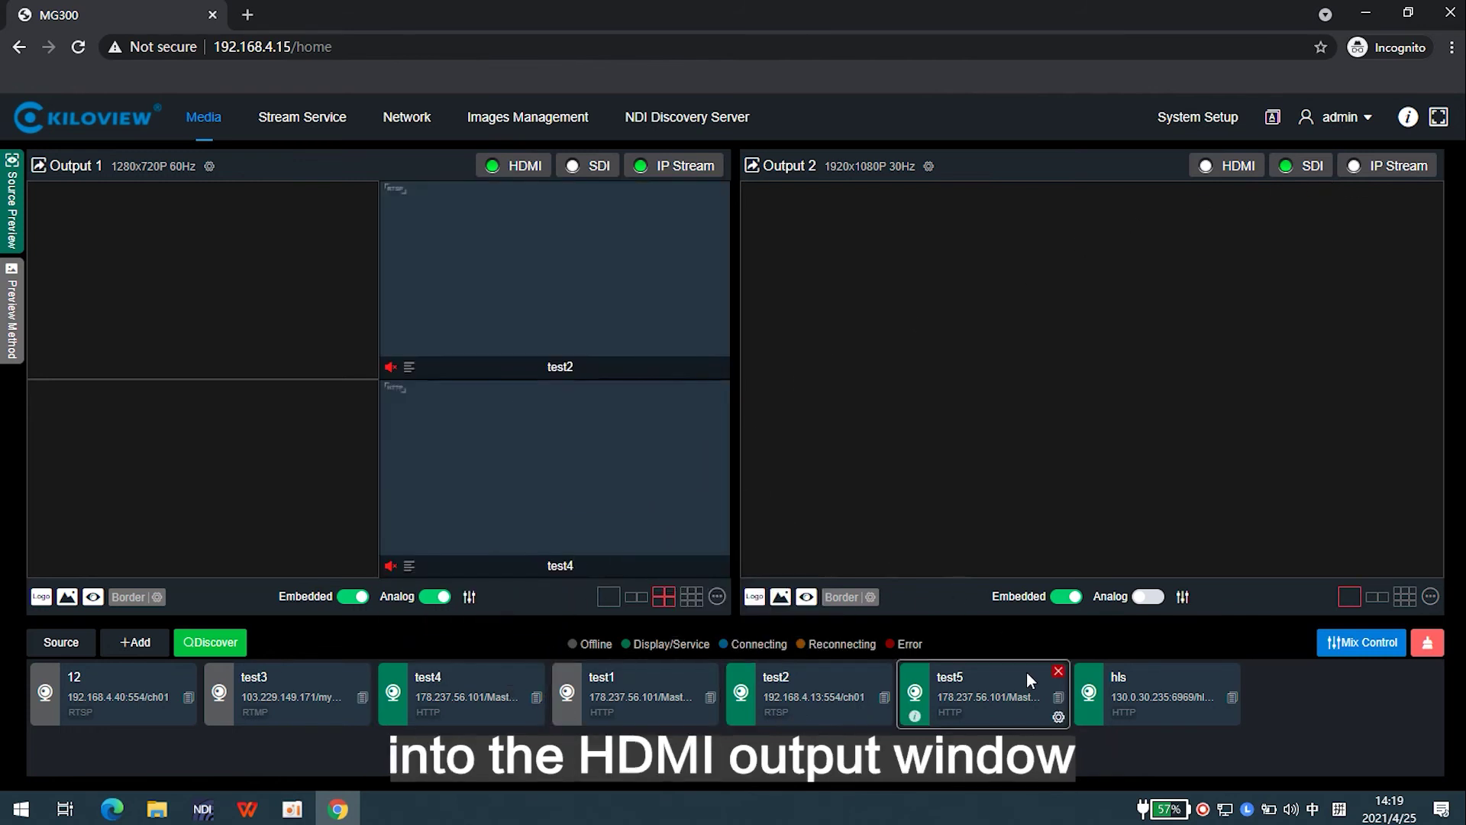
{"action": "left_click_drag", "start_coordinate": [562, 431], "coordinate": [310, 281]}
{"action": "left_click_drag", "start_coordinate": [1116, 688], "coordinate": [343, 504]}
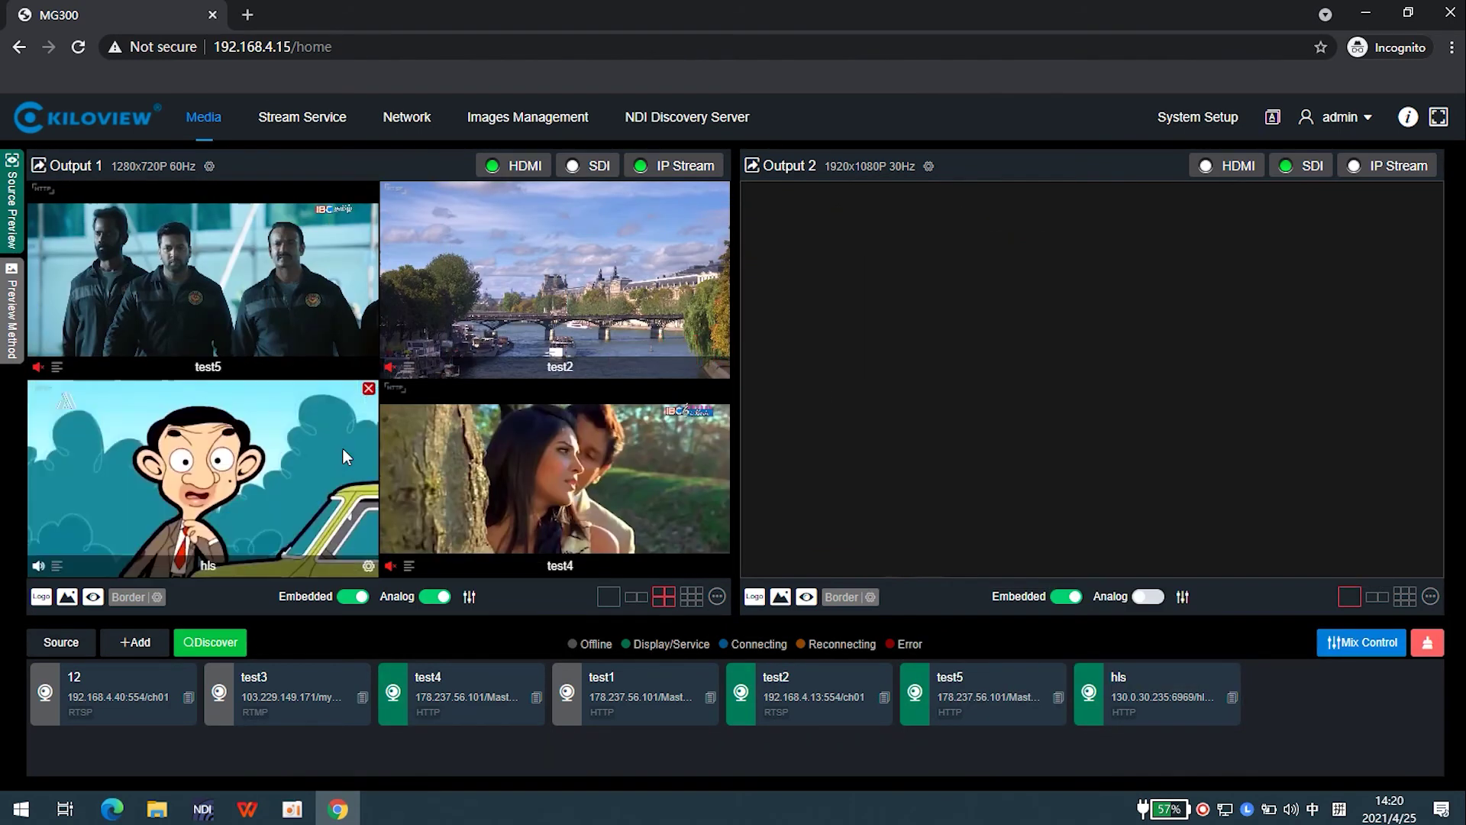
Send test4 to Output 2, then replace it there with test2 from Output 1
{"action": "left_click_drag", "start_coordinate": [499, 470], "coordinate": [856, 428]}
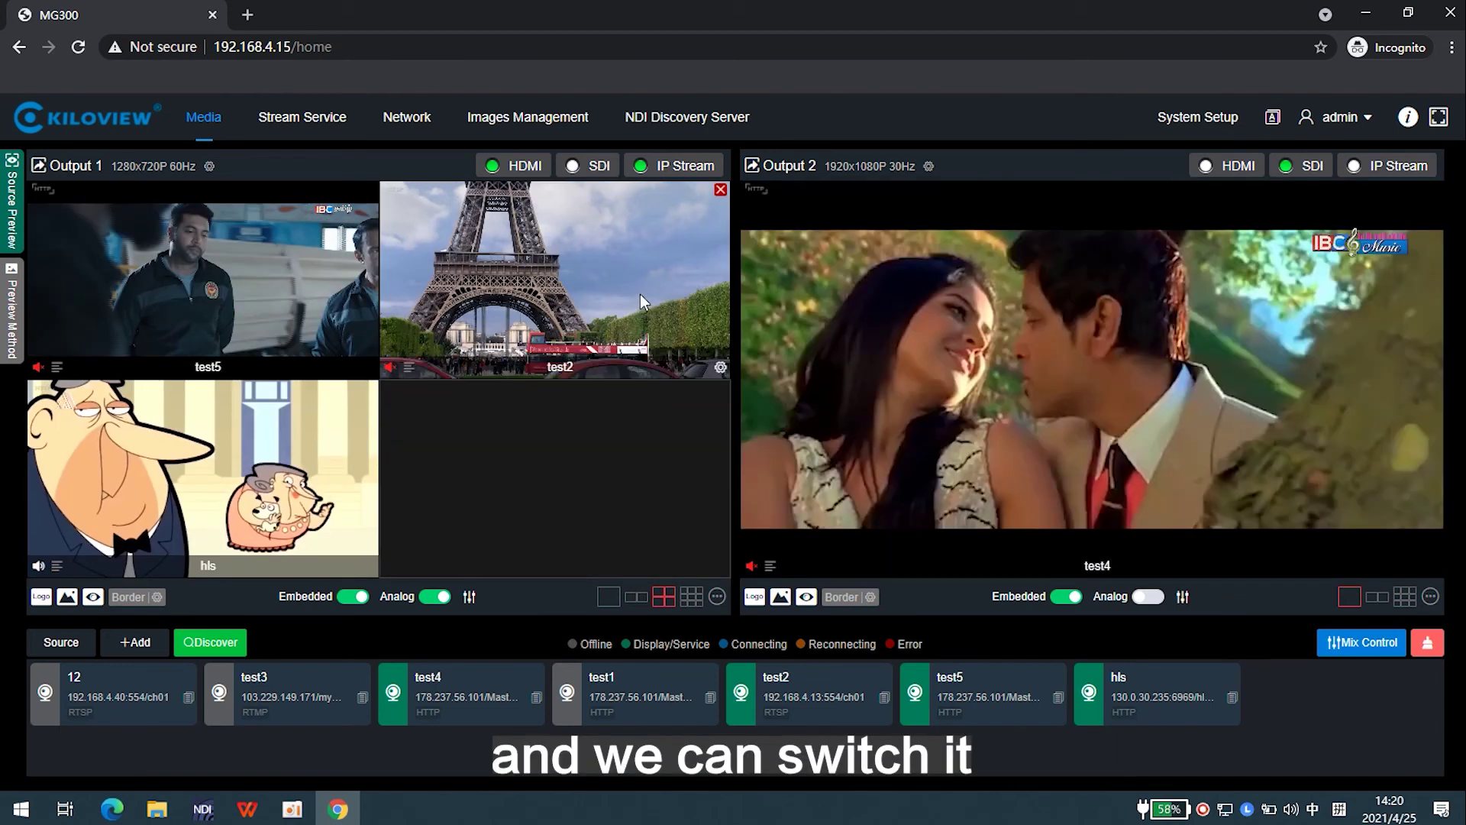
{"action": "left_click_drag", "start_coordinate": [649, 302], "coordinate": [890, 354]}
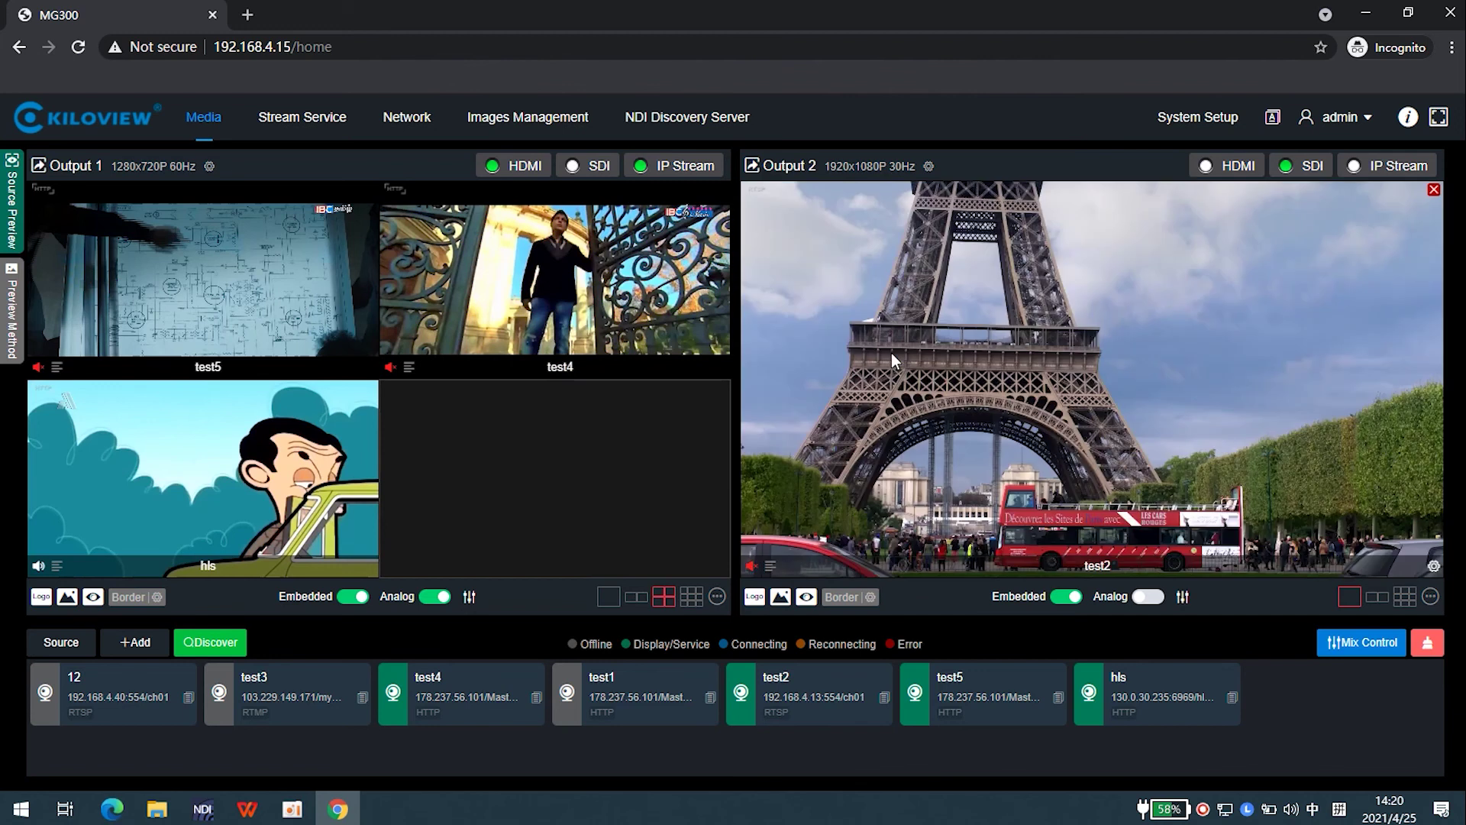